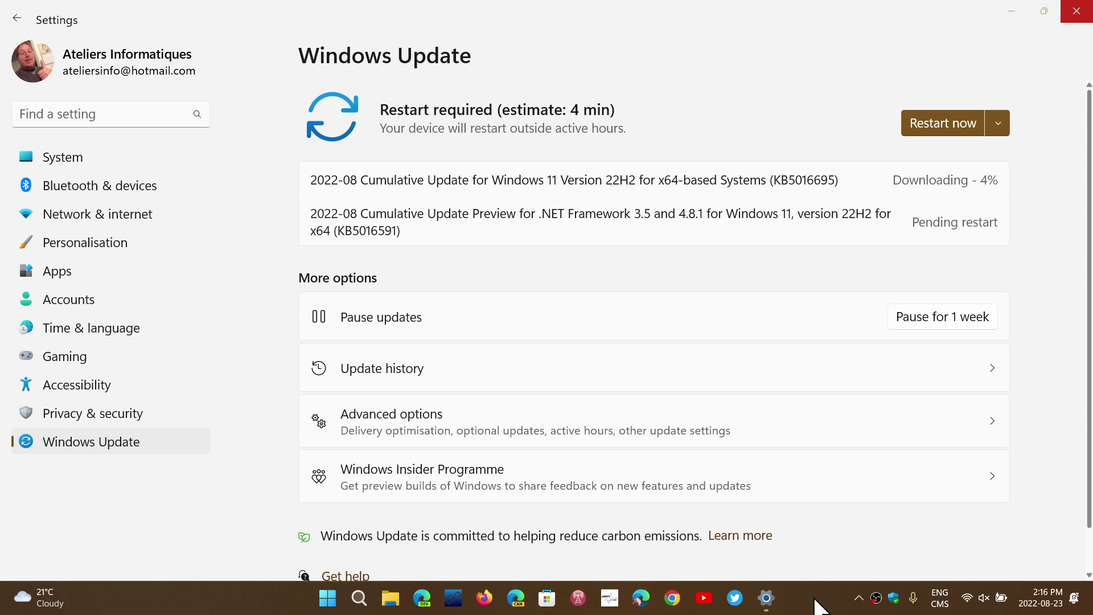
Open the taskbar search panel to look up the winver command
{"action": "left_click", "coordinate": [359, 599]}
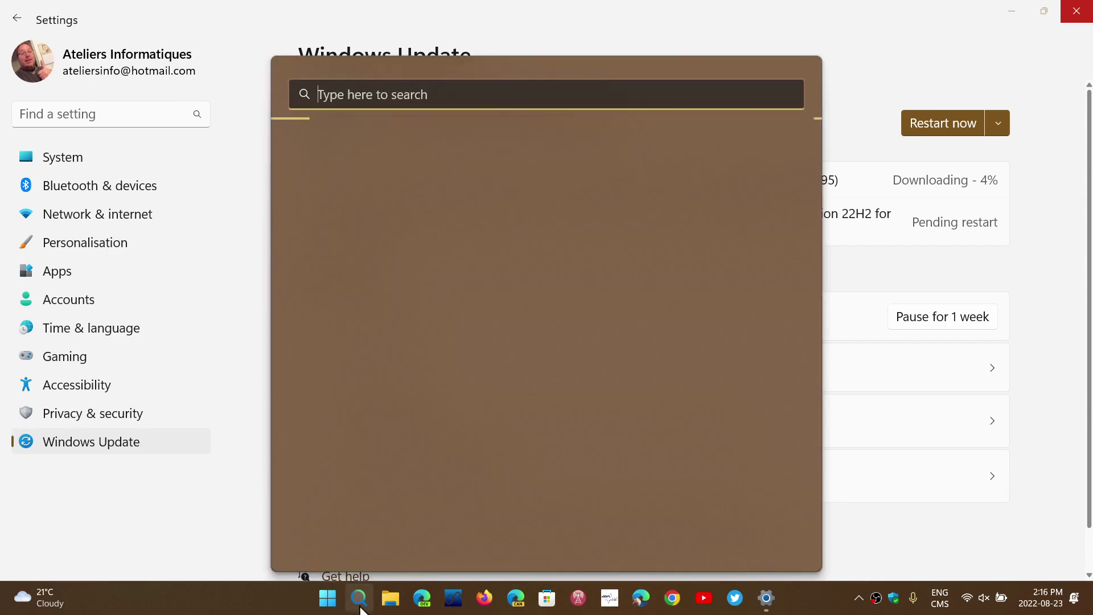
{"action": "type", "text": "winv"}
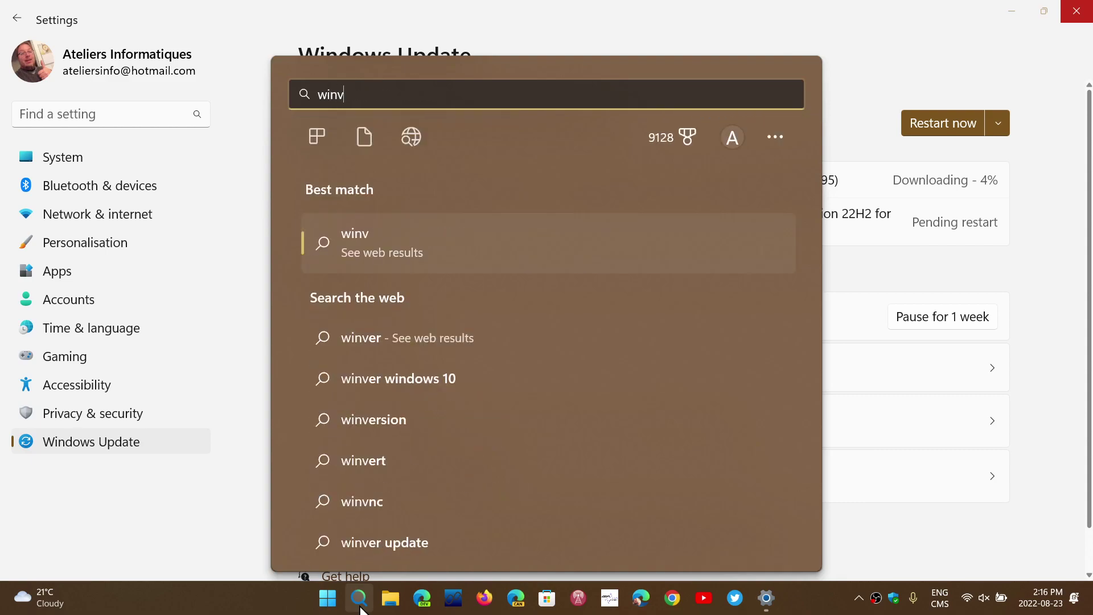
{"action": "type", "text": "er"}
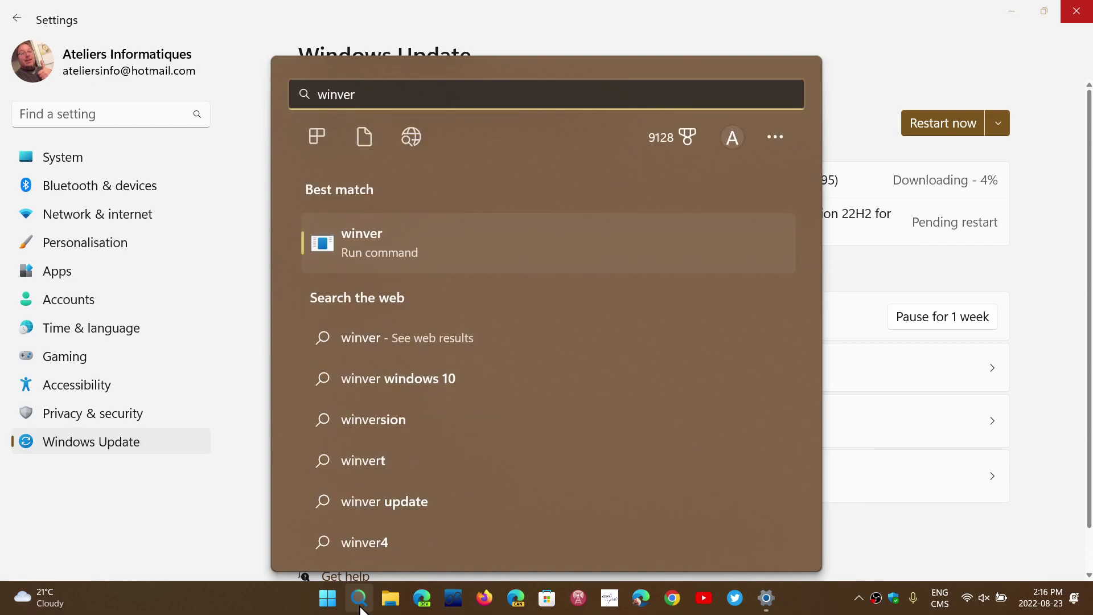
Run winver, confirm Windows 11 Version 22H2 build 22621.382, then dismiss it
{"action": "key", "text": "Return"}
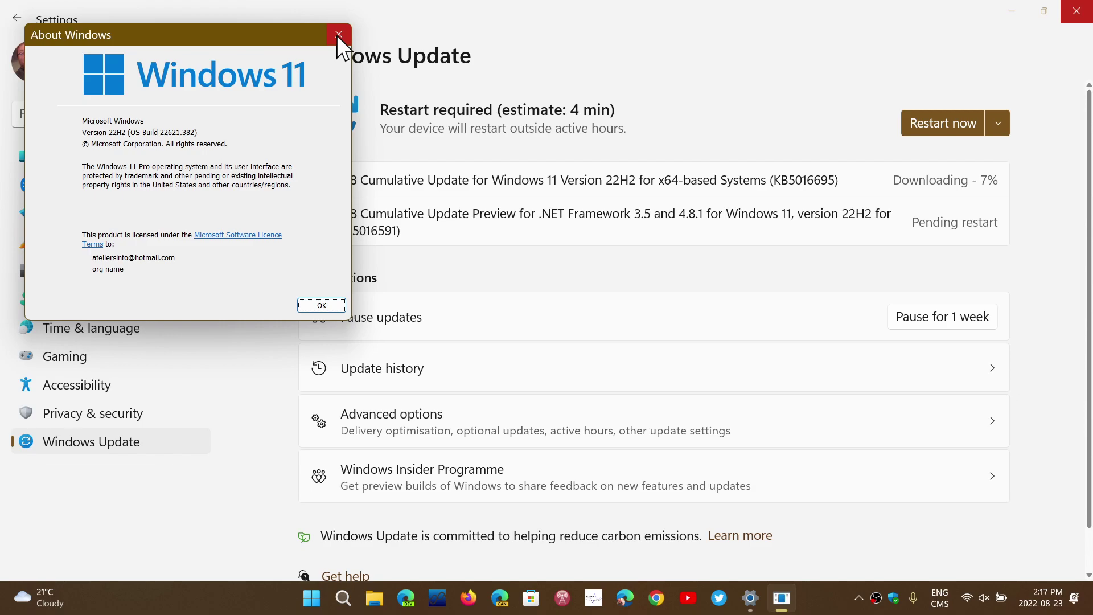
{"action": "key", "text": "Escape"}
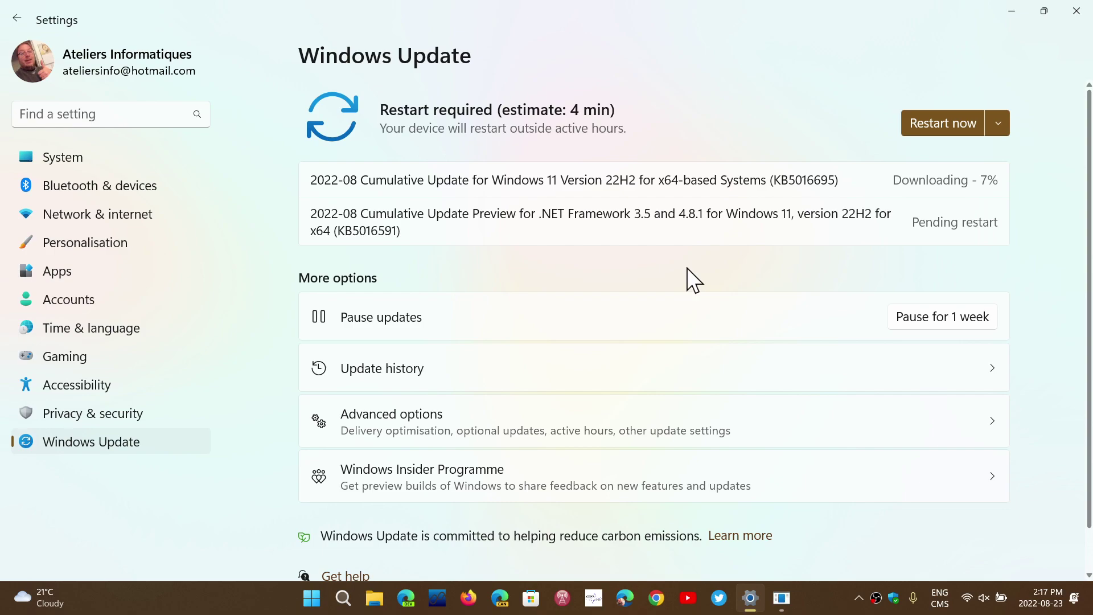
Reopen the About Windows version dialog from its taskbar icon
{"action": "left_click", "coordinate": [782, 599]}
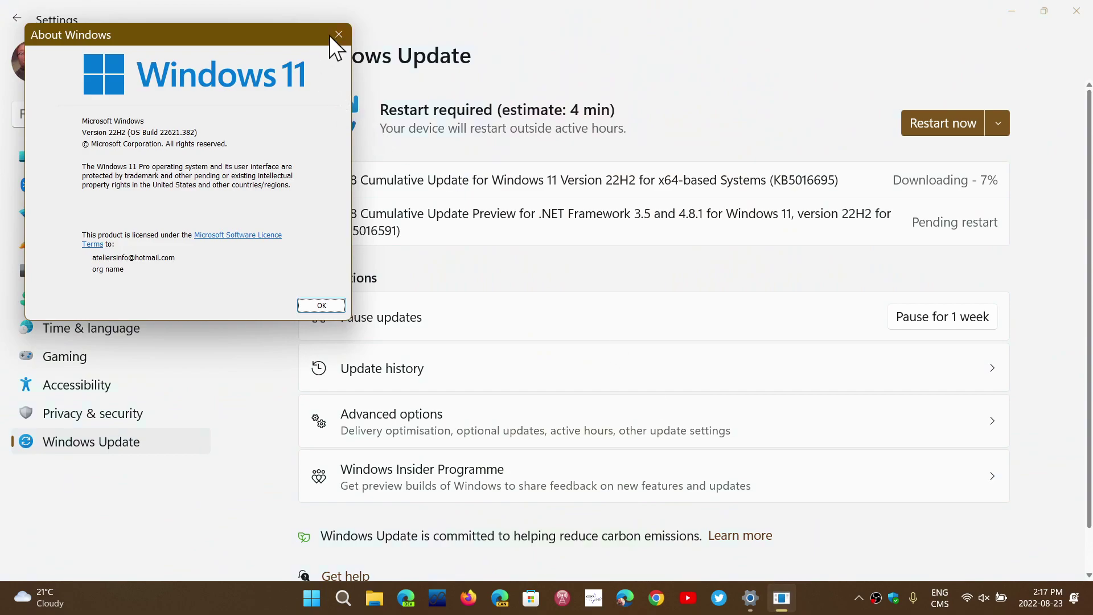
Close About Windows, leaving update KB5016695 shown at 100% downloaded
{"action": "left_click", "coordinate": [339, 35]}
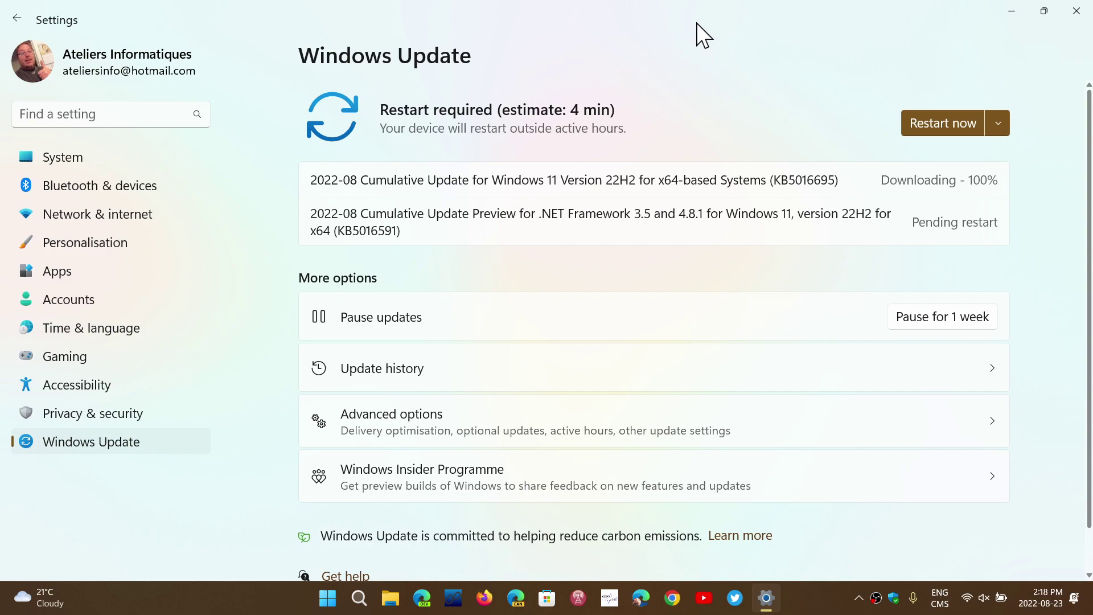
{"action": "left_click", "coordinate": [814, 611]}
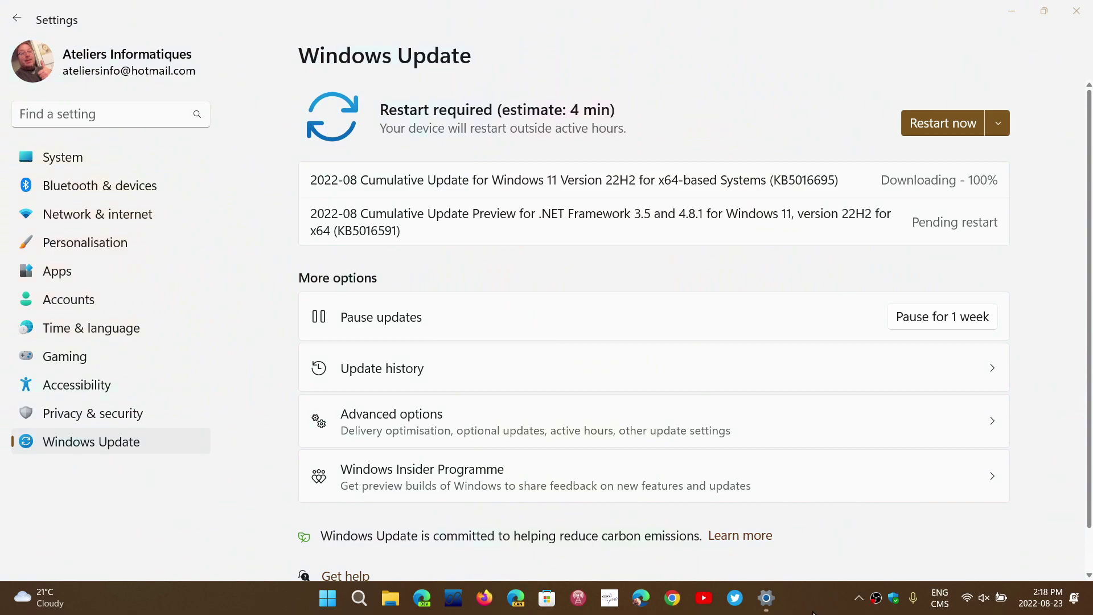